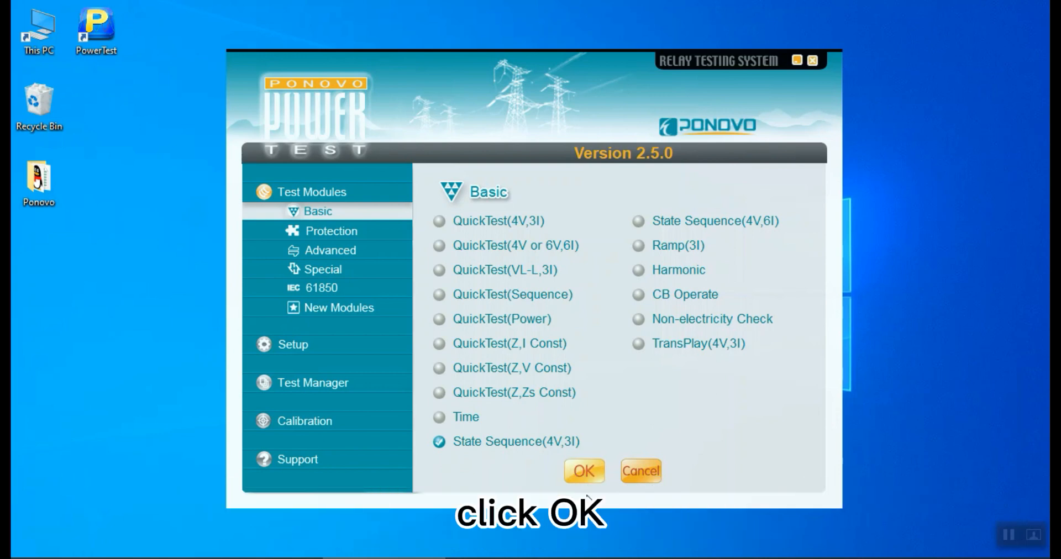
Open the State Sequence(4V,3I) module and set the Prefault state's trigger condition to manual.
click(584, 473)
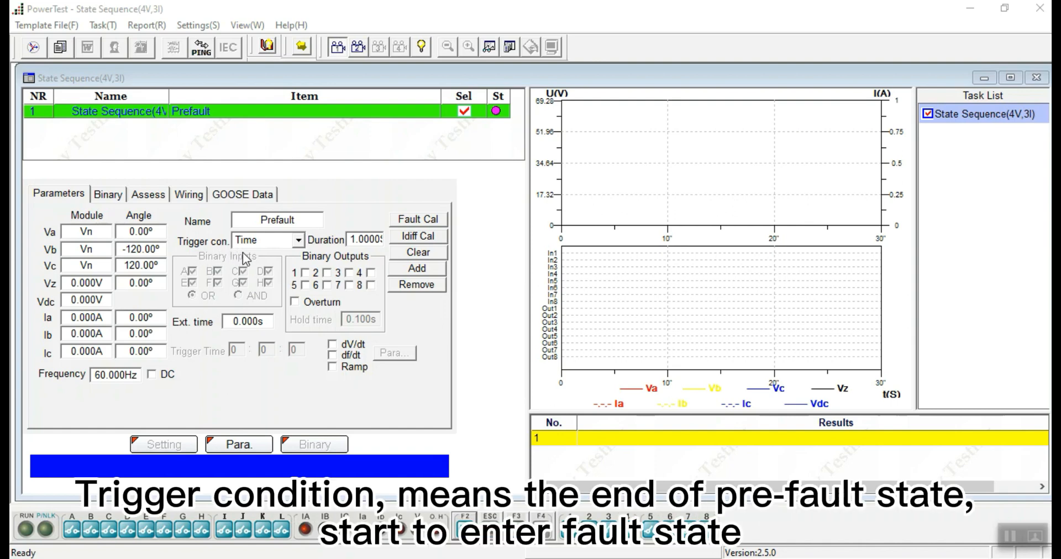
click(297, 243)
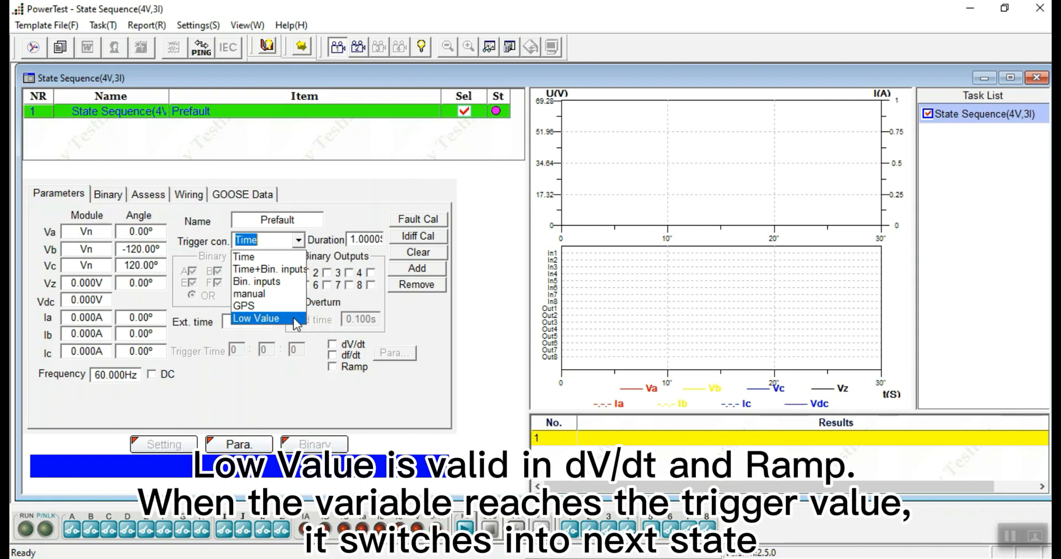
click(279, 293)
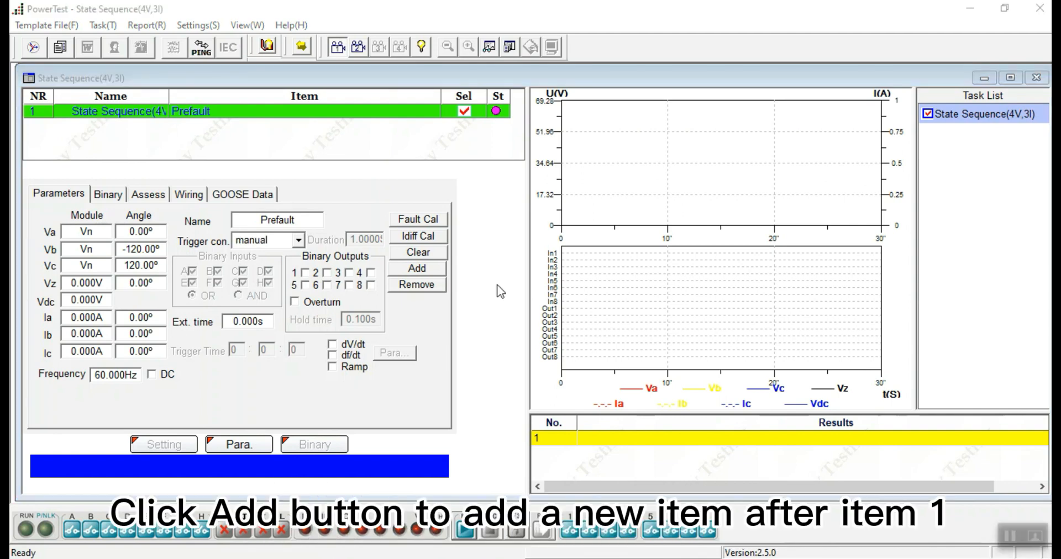
Add a new item after item 1 and name it Fault.
click(436, 269)
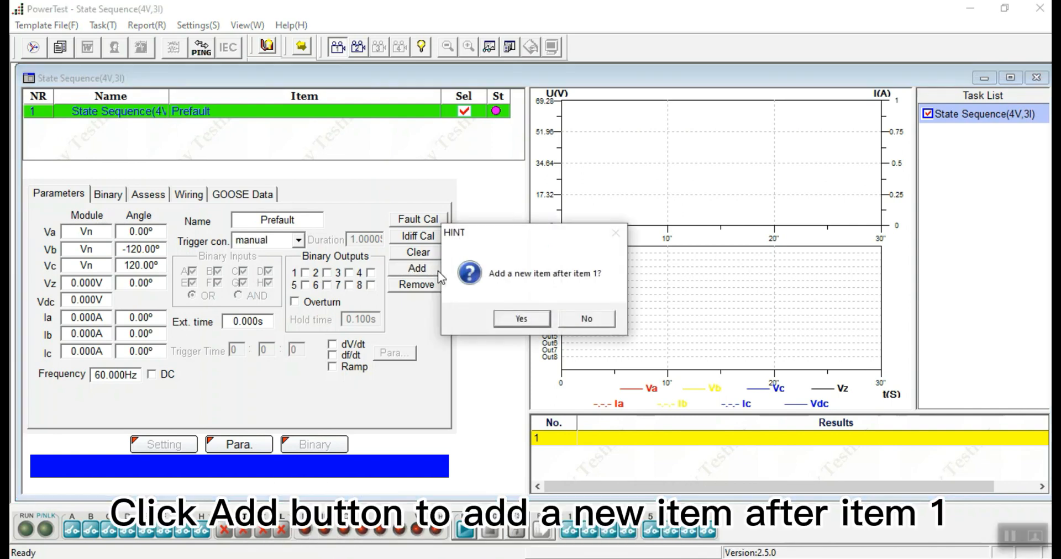
click(511, 320)
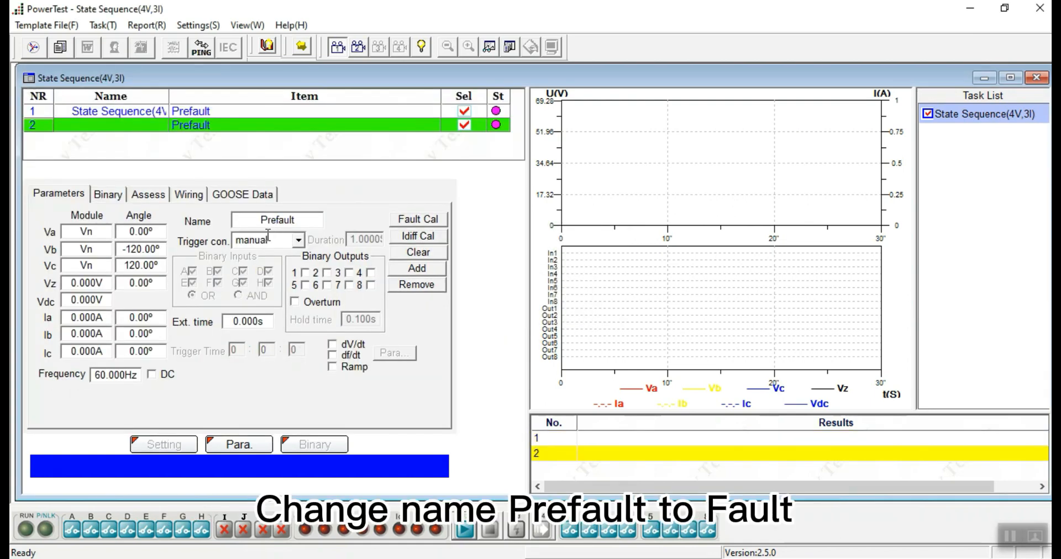
key(BackSpace)
key(BackSpace)
key(BackSpace)
key(Delete)
text(F)
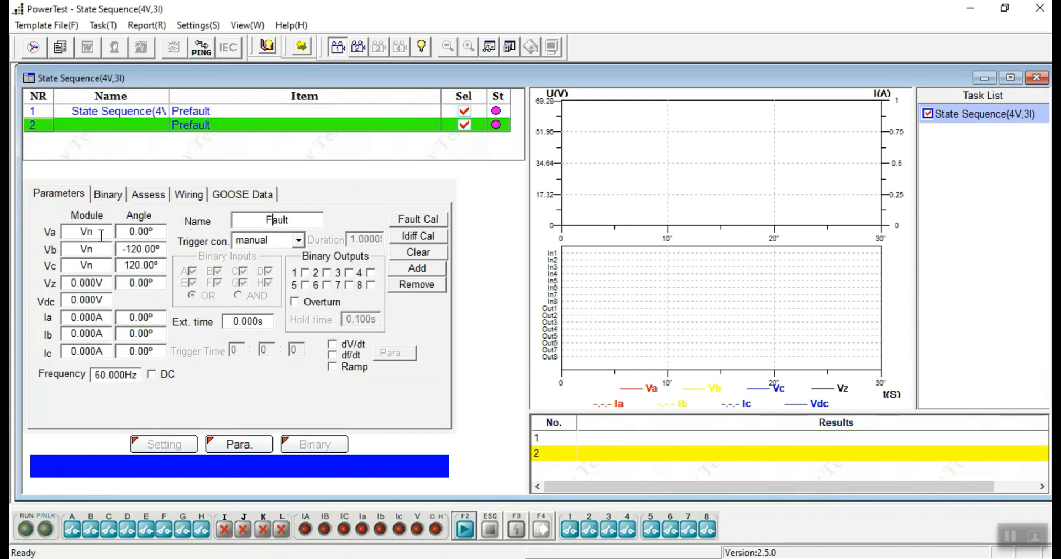
Set the Fault state's Va, Vb and Vc to 42 V and Vz to 0 V.
double_click(87, 232)
text(42)
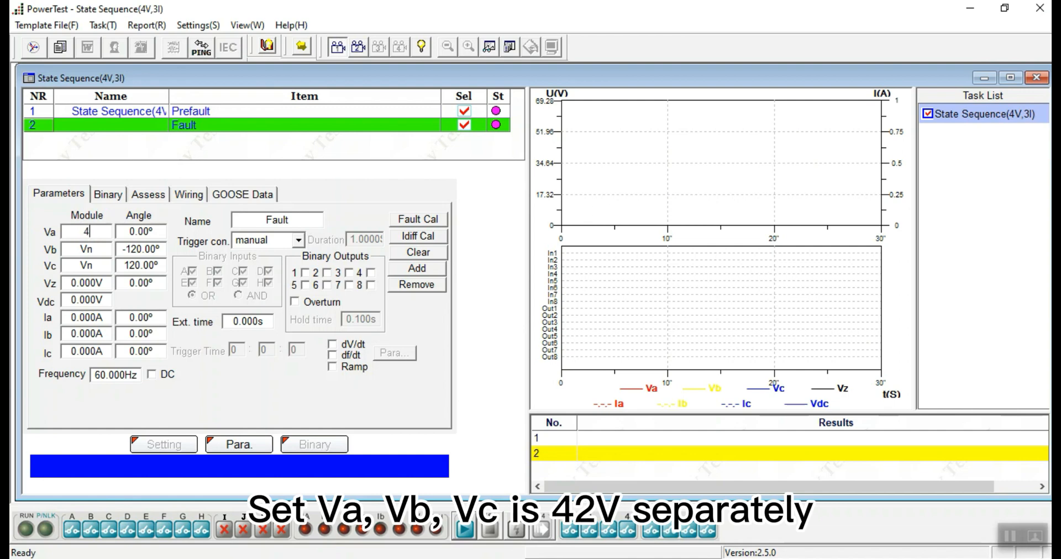
right_click(95, 228)
click(144, 282)
double_click(87, 283)
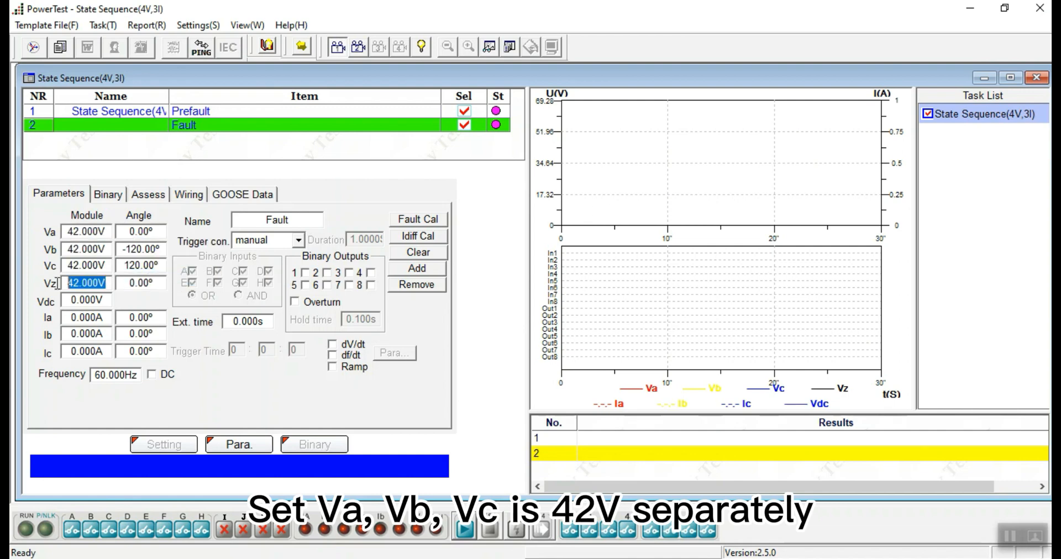
text(0)
Set the Fault state's Ia, Ib and Ic to 3.6 A at 0°, -120° and 120°, with binary inputs as trigger condition.
click(107, 319)
double_click(106, 319)
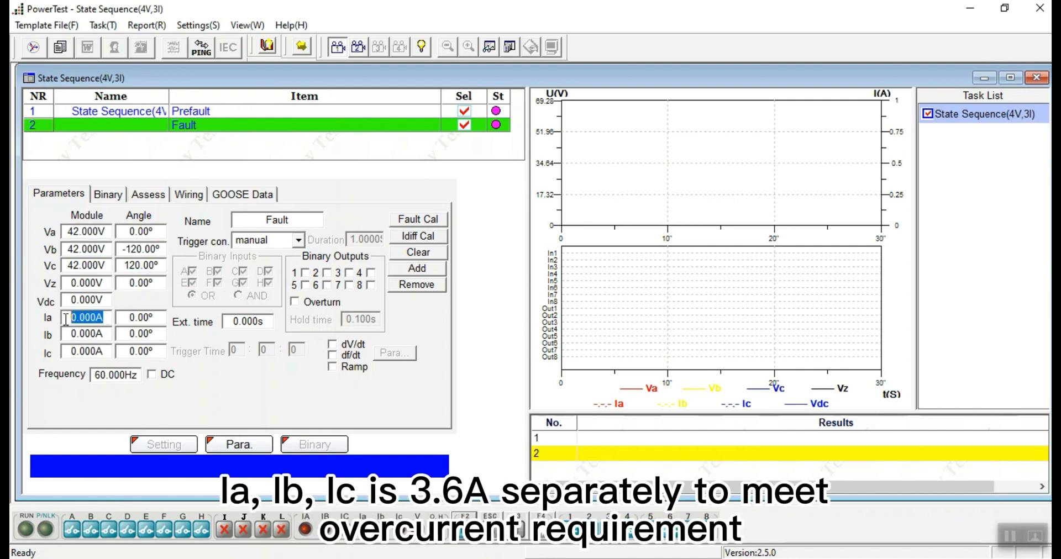
text(3.6)
right_click(97, 319)
click(124, 329)
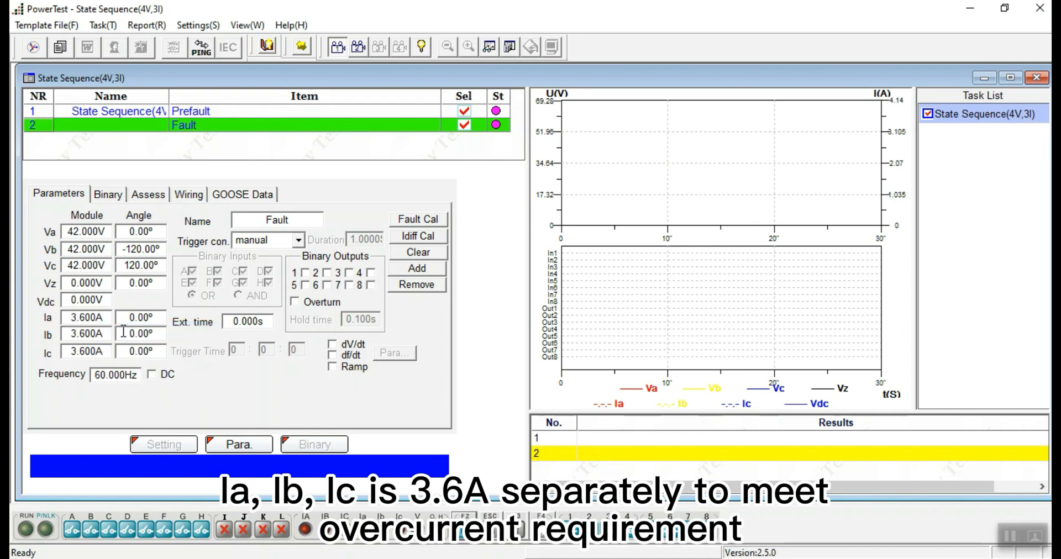
right_click(157, 320)
click(195, 330)
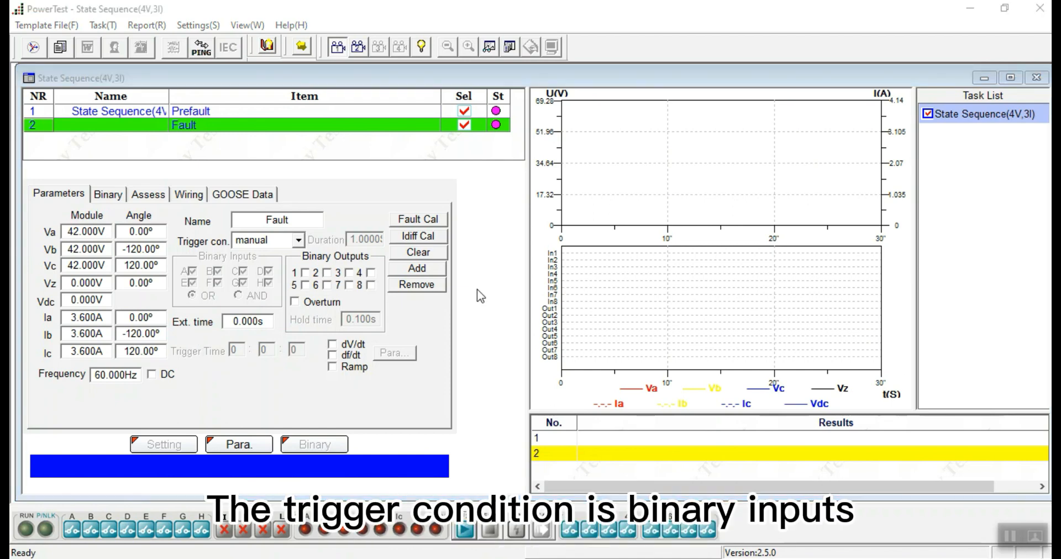
click(297, 244)
click(296, 284)
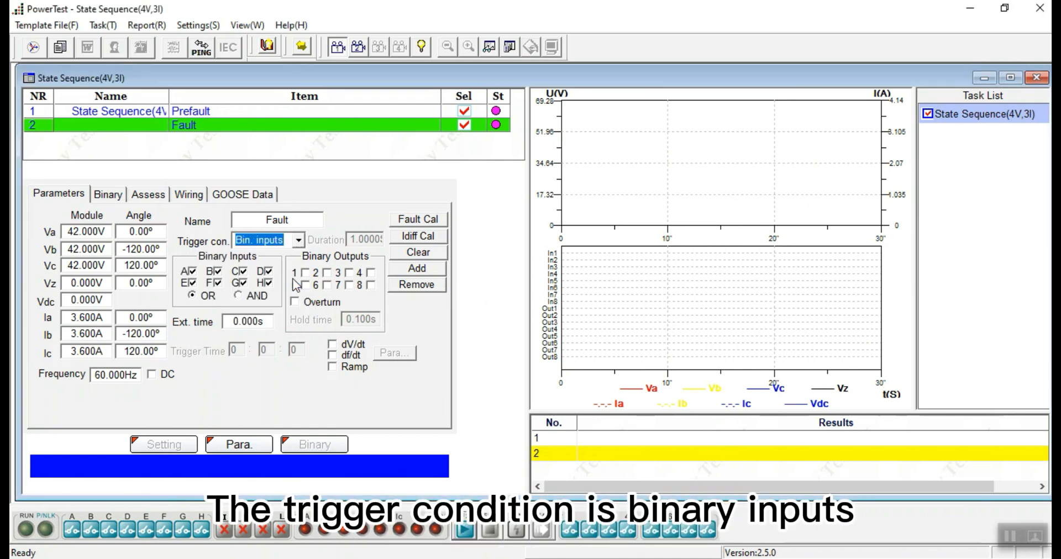
Run the 42 V test with the Vector window open, manually triggering the Fault state before stopping the output.
click(466, 532)
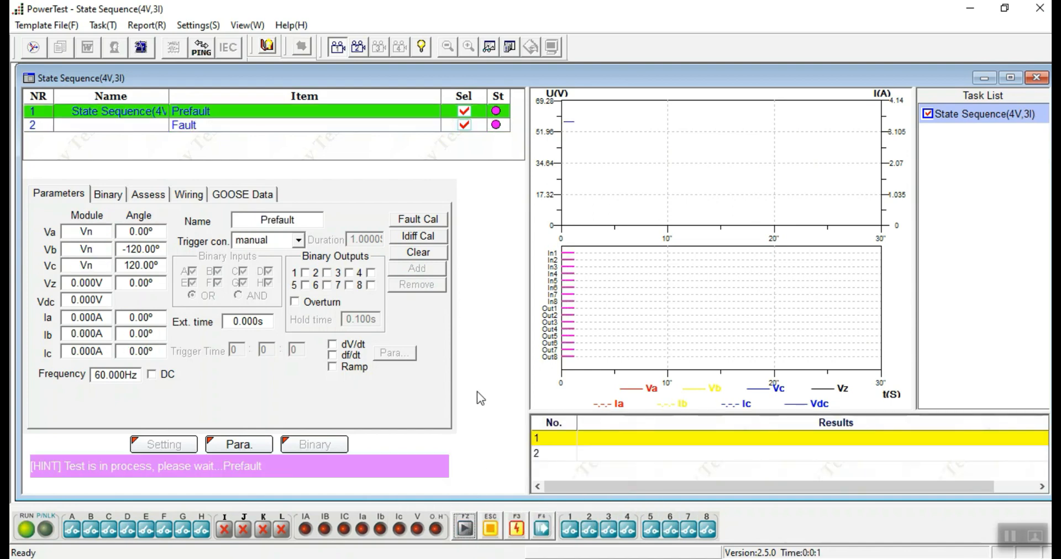
click(40, 44)
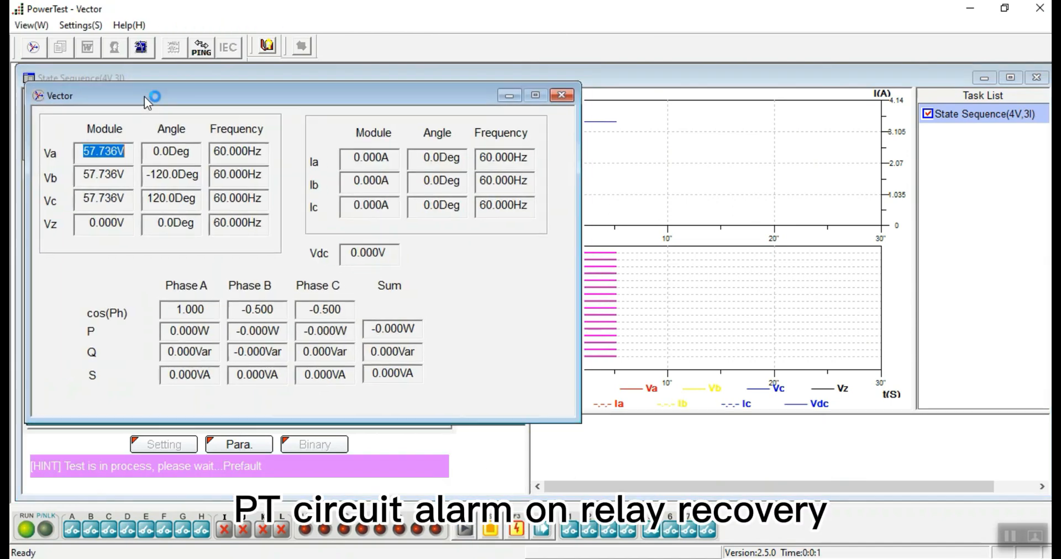
drag(144, 96, 113, 99)
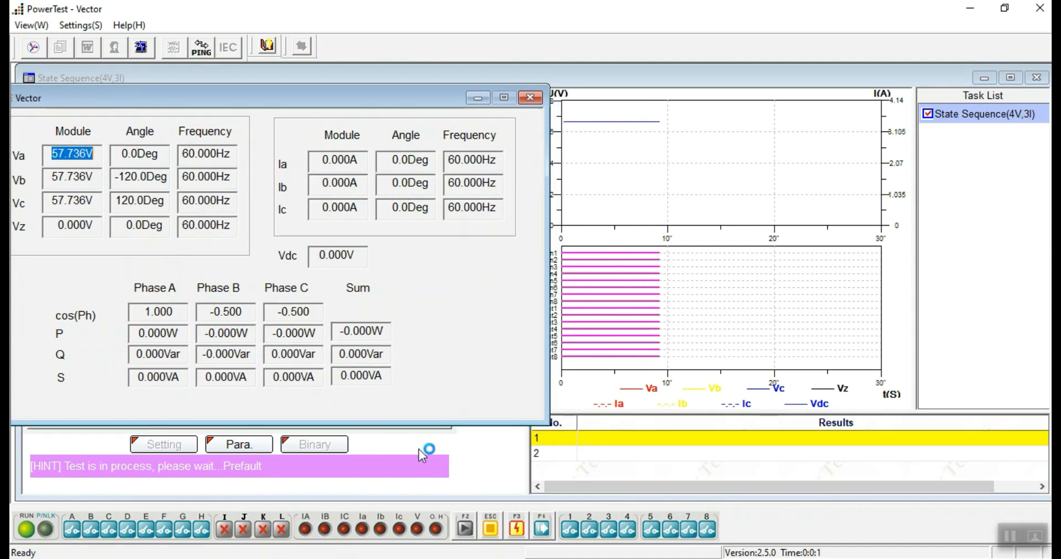
key(F3)
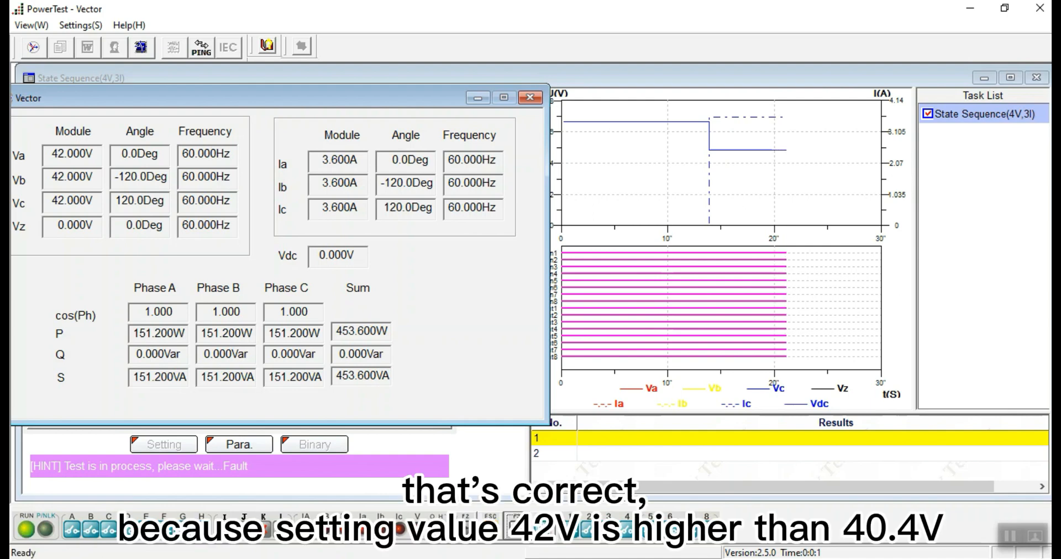
click(498, 536)
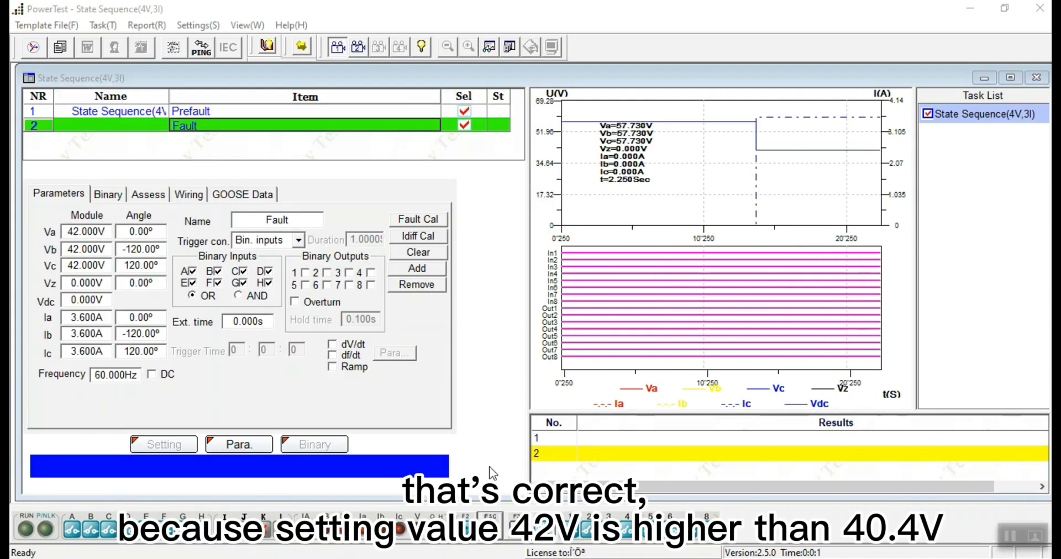
Set the Fault state's Va, Vb and Vc to 39 V.
double_click(72, 231)
text(39)
key(Return)
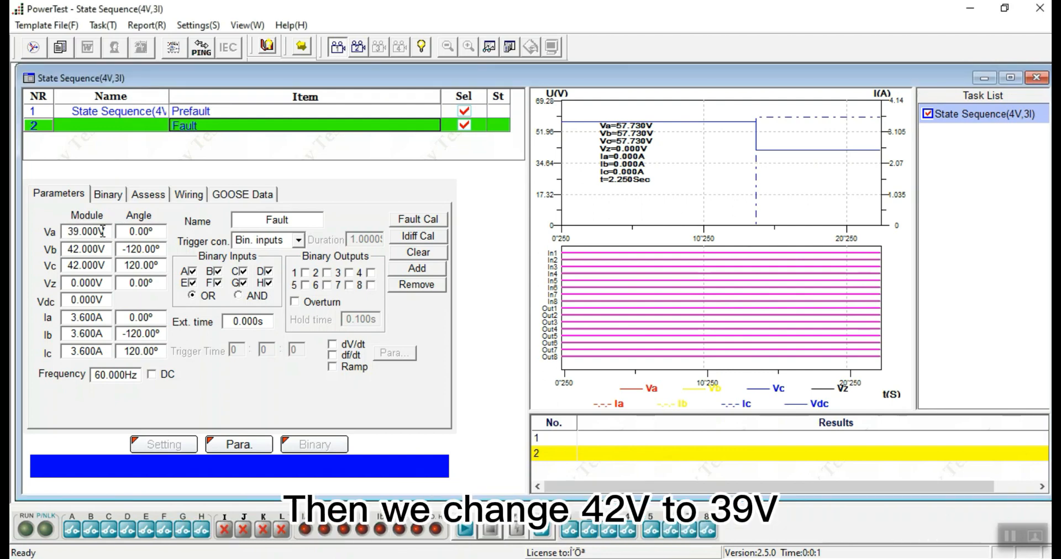
double_click(108, 248)
text(39)
key(Return)
double_click(107, 266)
text(39)
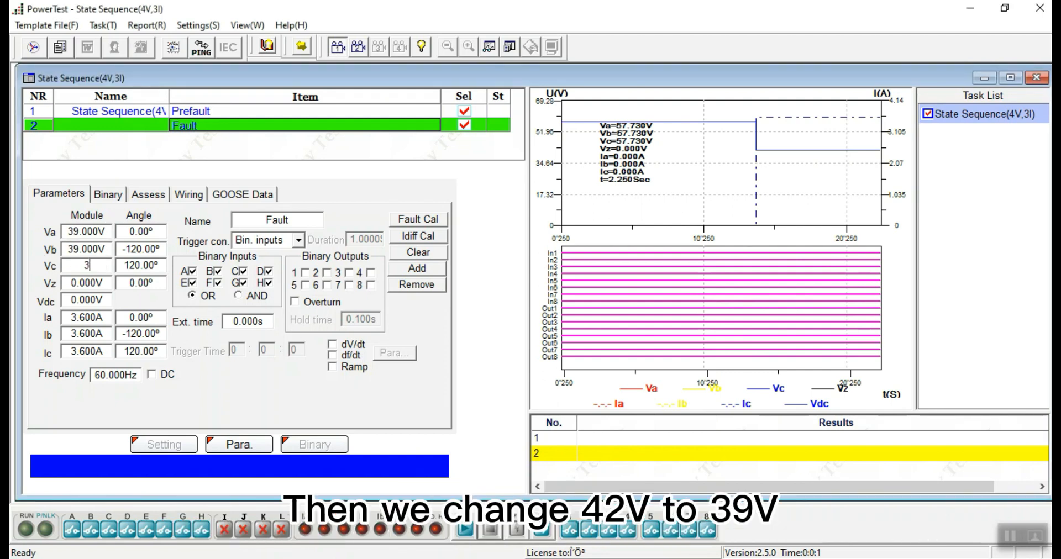
key(Return)
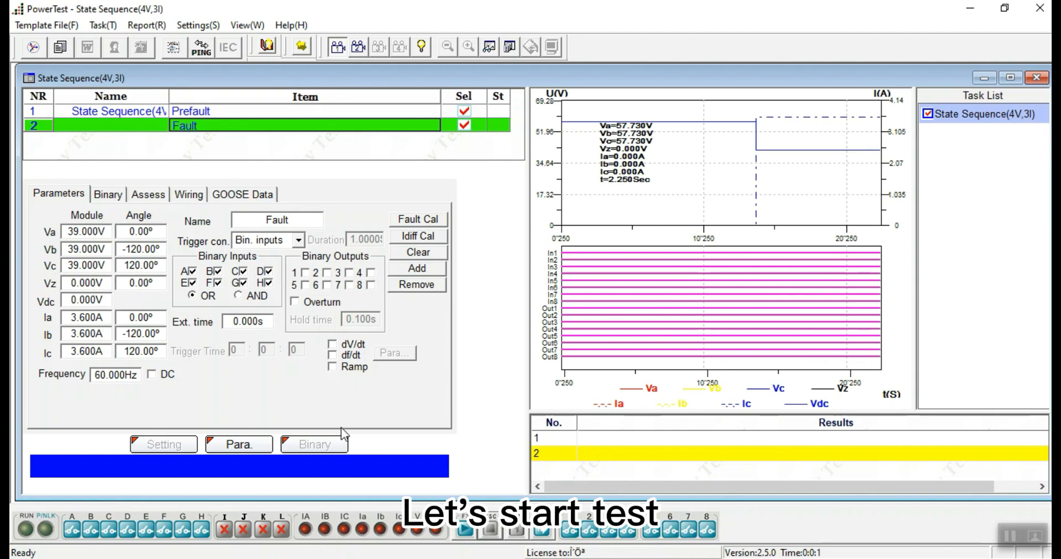
Run the 39 V test with the Vector window moved aside and manually trigger the Fault state.
click(464, 529)
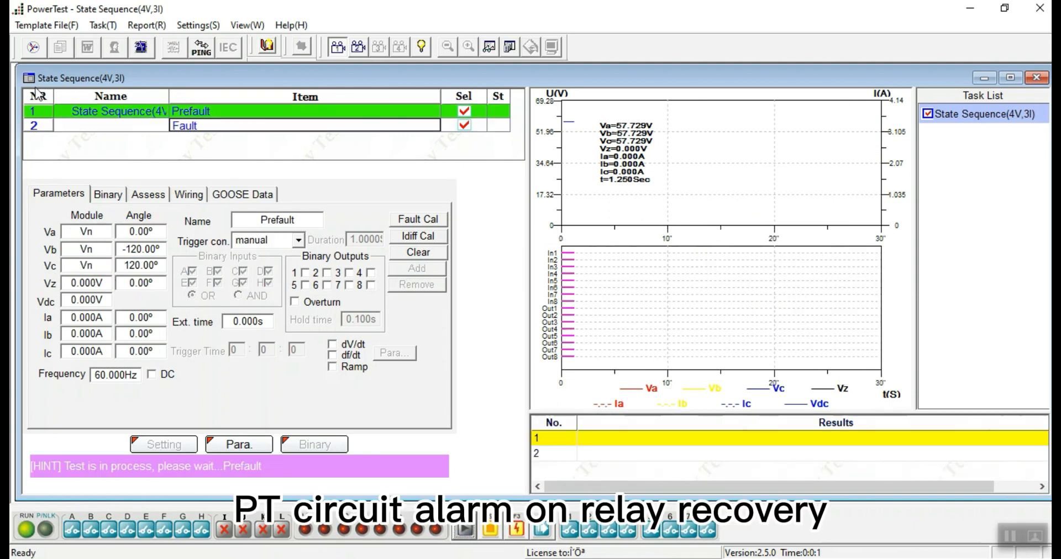
drag(201, 115, 152, 112)
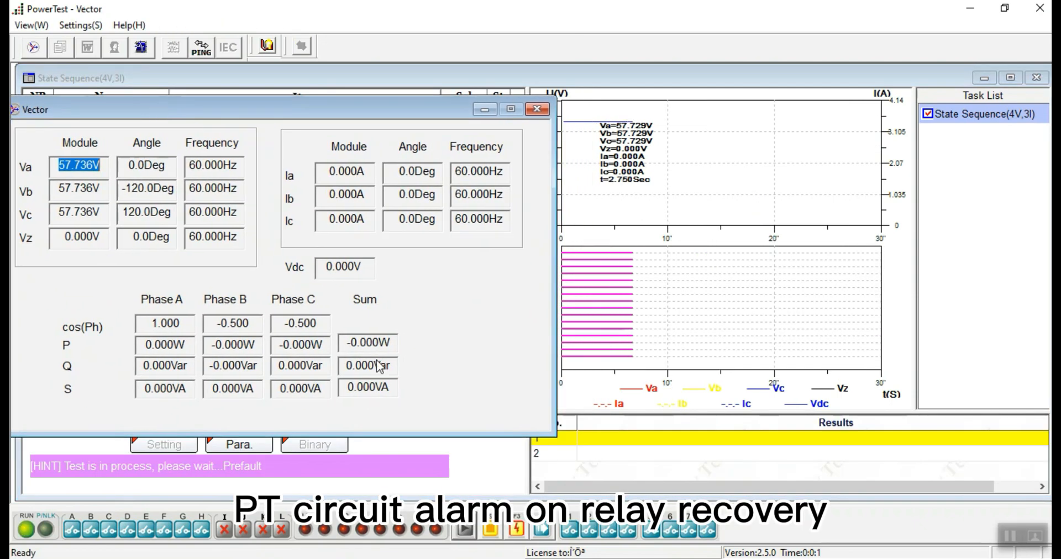
click(519, 531)
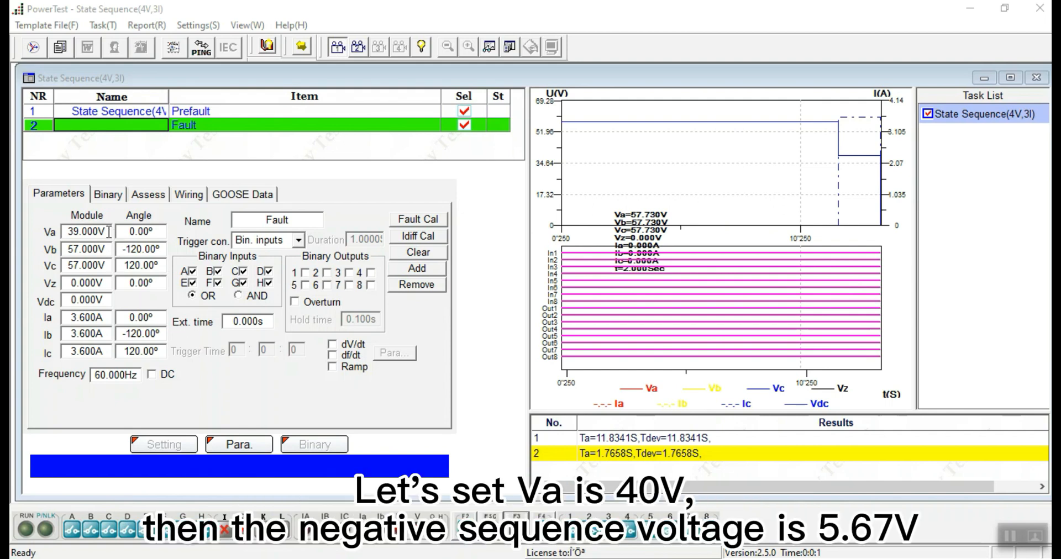
Set the Fault state's Va to 40 V.
drag(109, 231, 55, 227)
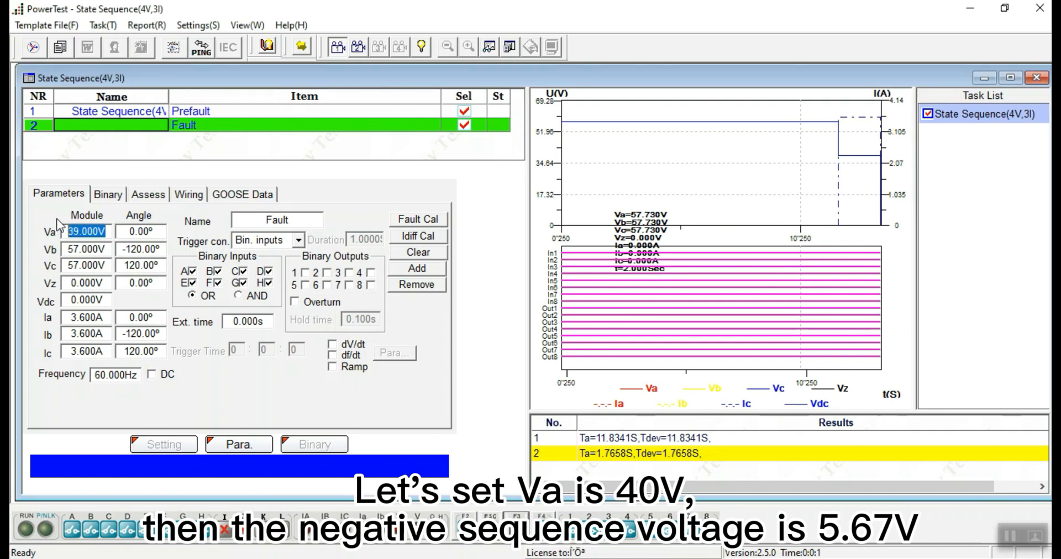
text(40)
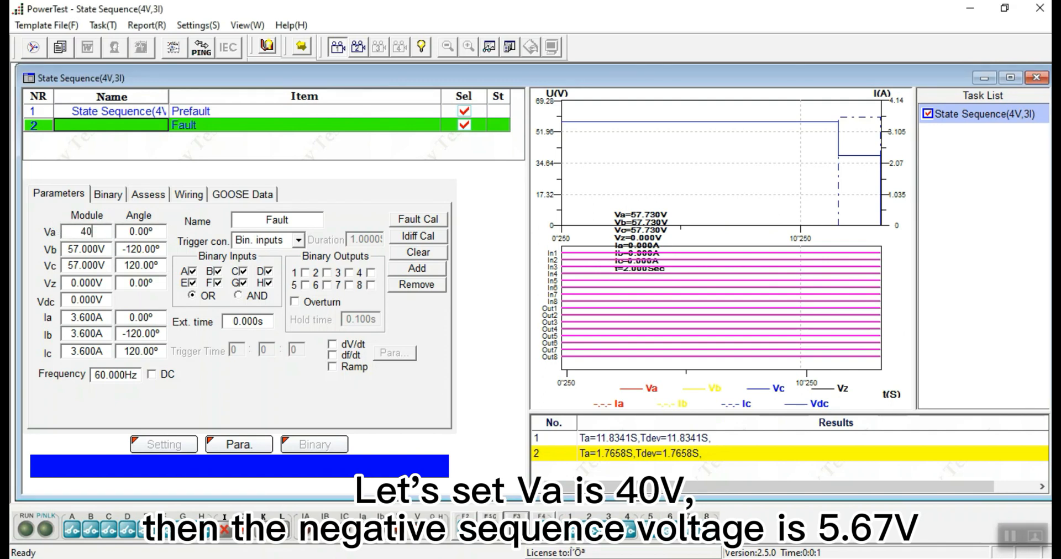
key(Return)
Run the test with Va at 40 V, show the Vector window and manually trigger the Fault state.
key(F2)
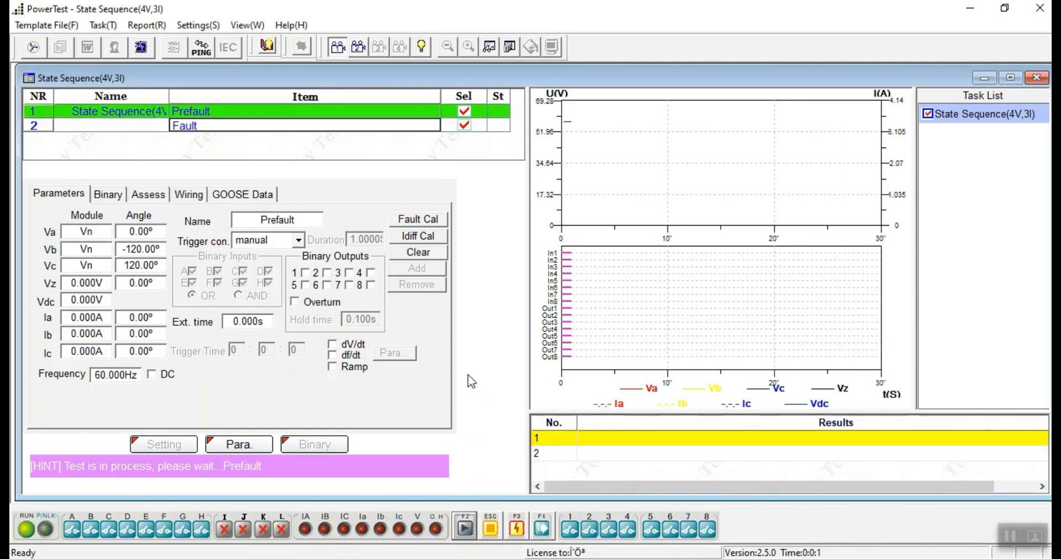
click(33, 47)
drag(348, 165, 261, 113)
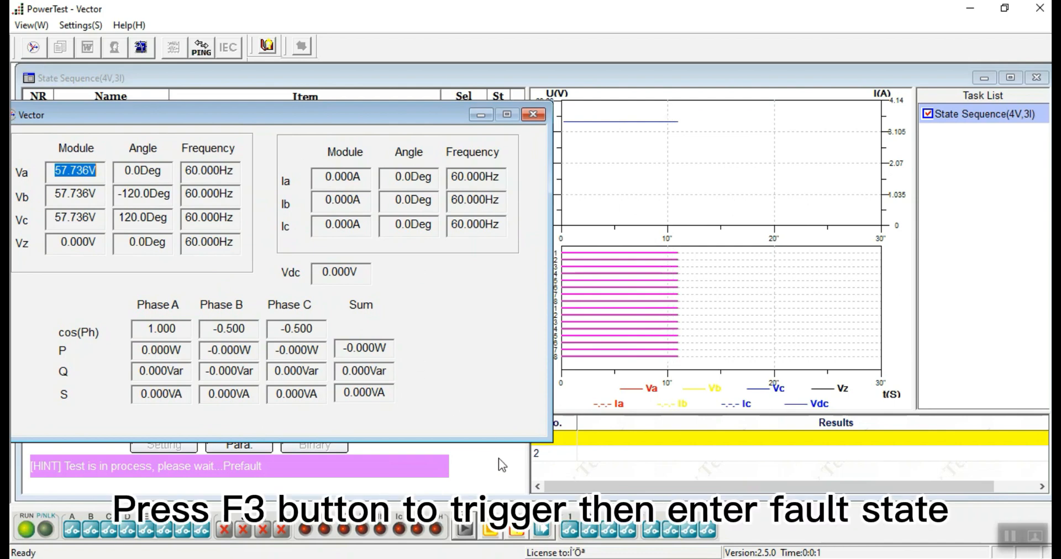
click(519, 532)
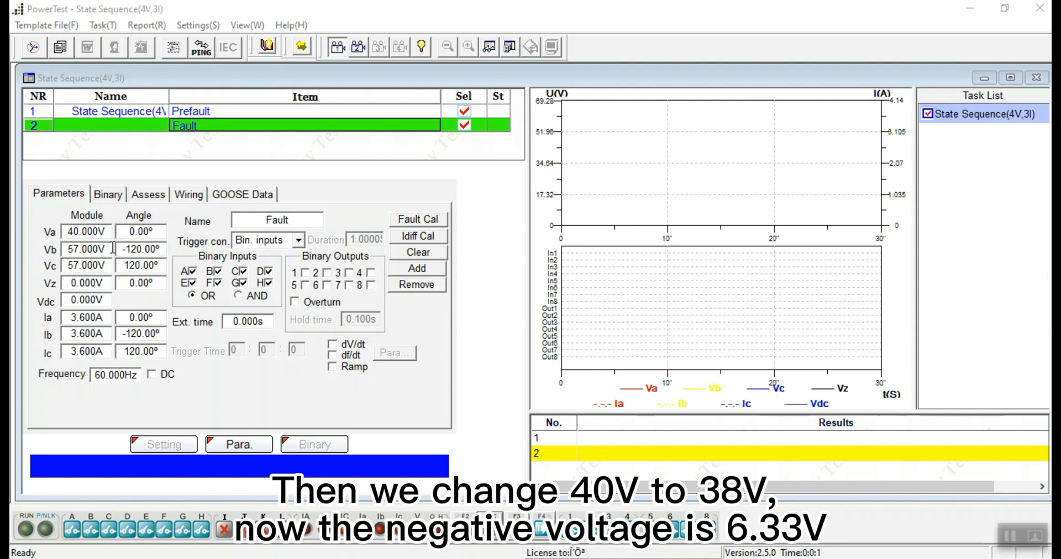
Set the Fault state's Va to 38 V.
click(101, 232)
drag(102, 232, 53, 238)
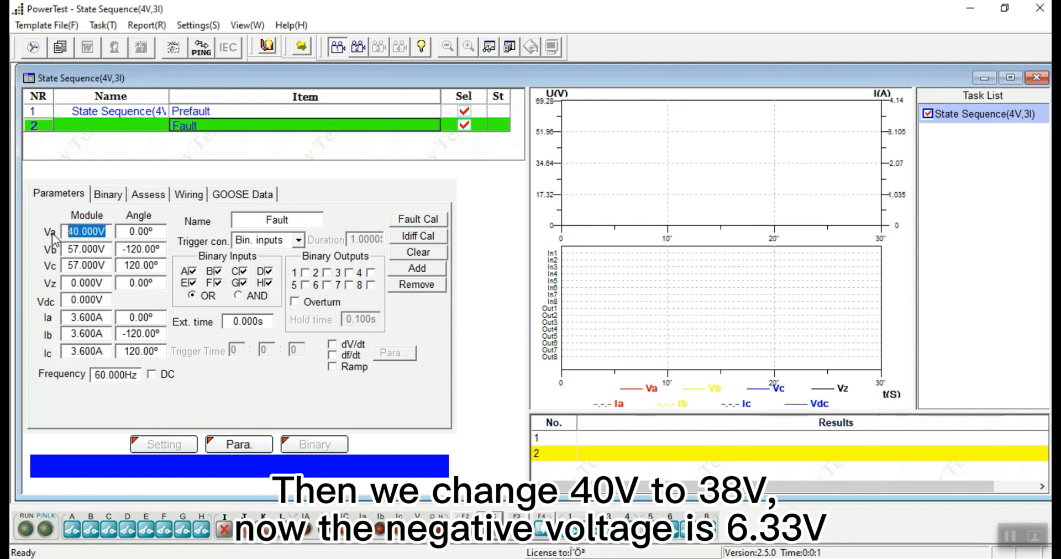
text(38)
key(Return)
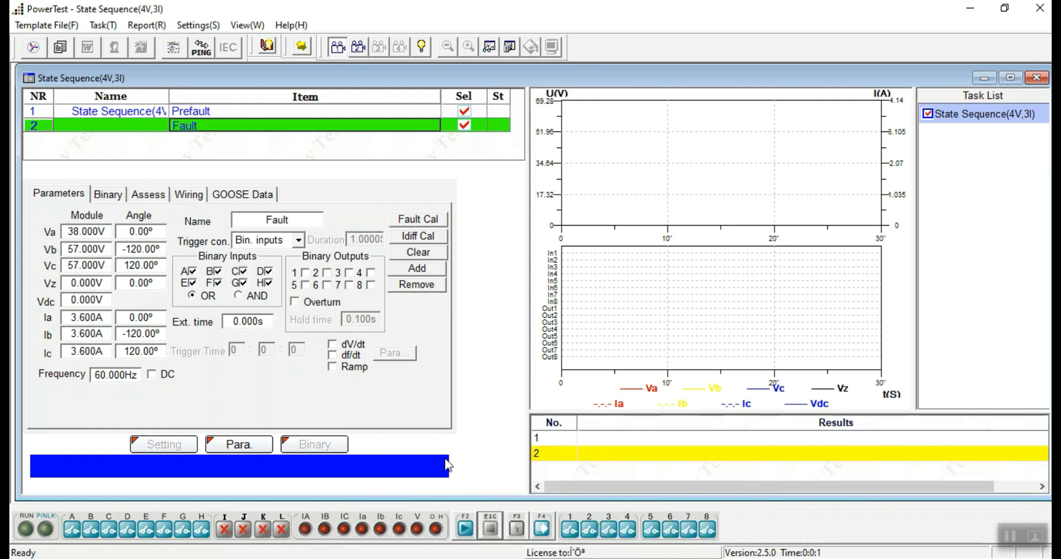
Run the test with Va at 38 V, move the Vector window aside and manually trigger the Fault state.
click(466, 529)
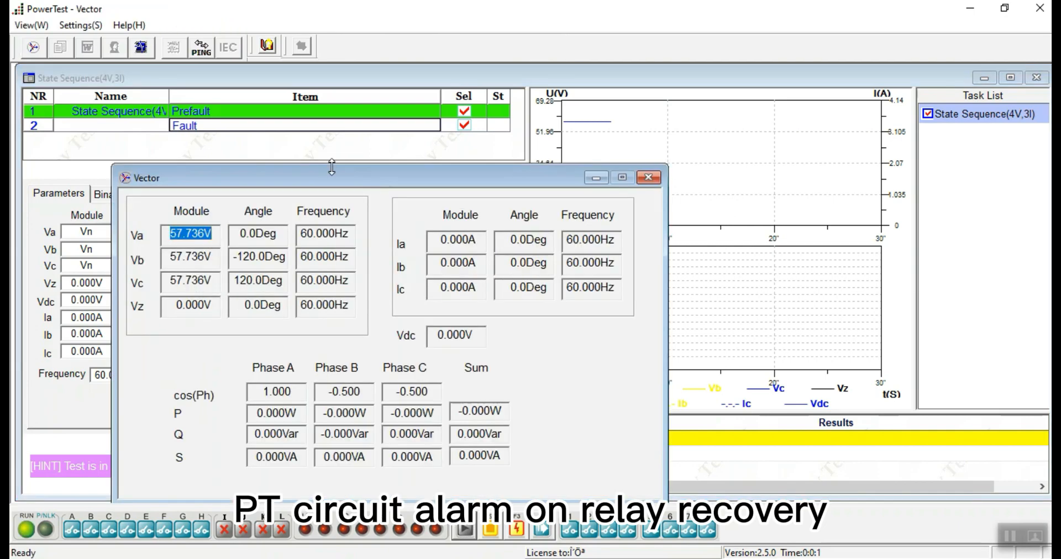
drag(211, 88, 217, 86)
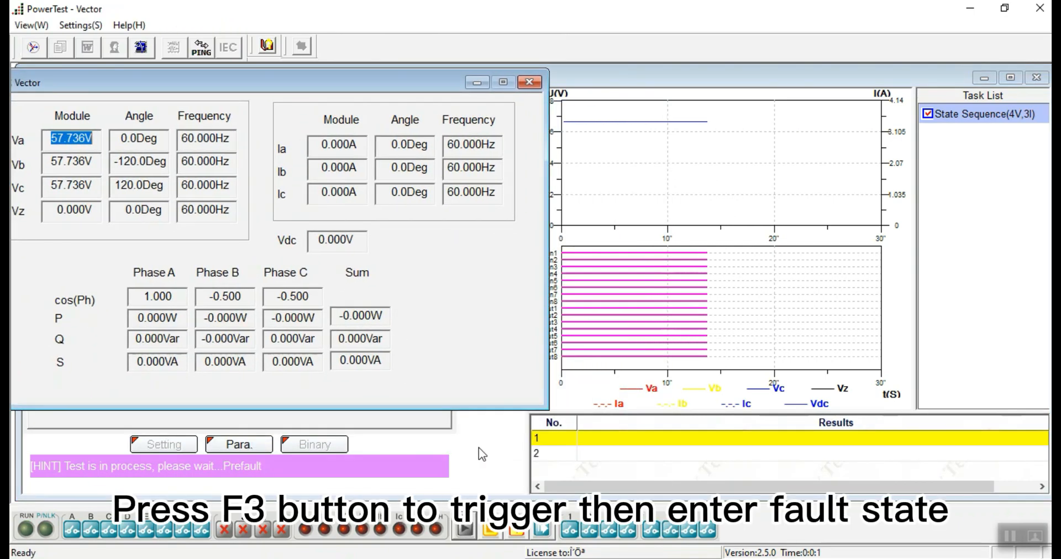
click(518, 533)
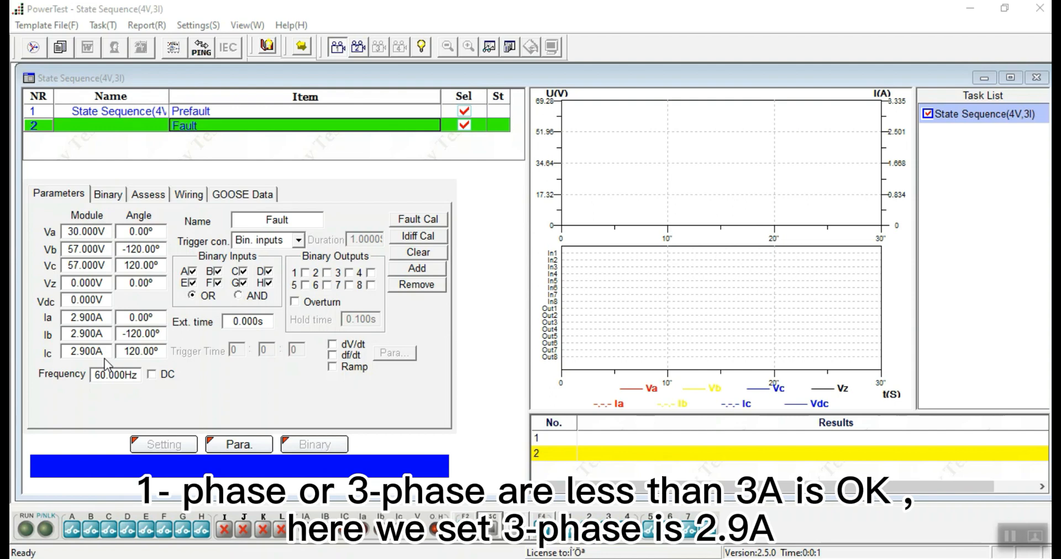
Run the test with three-phase currents at 2.9 A, show the Vector window, manually trigger the Fault state and stop the test.
click(466, 531)
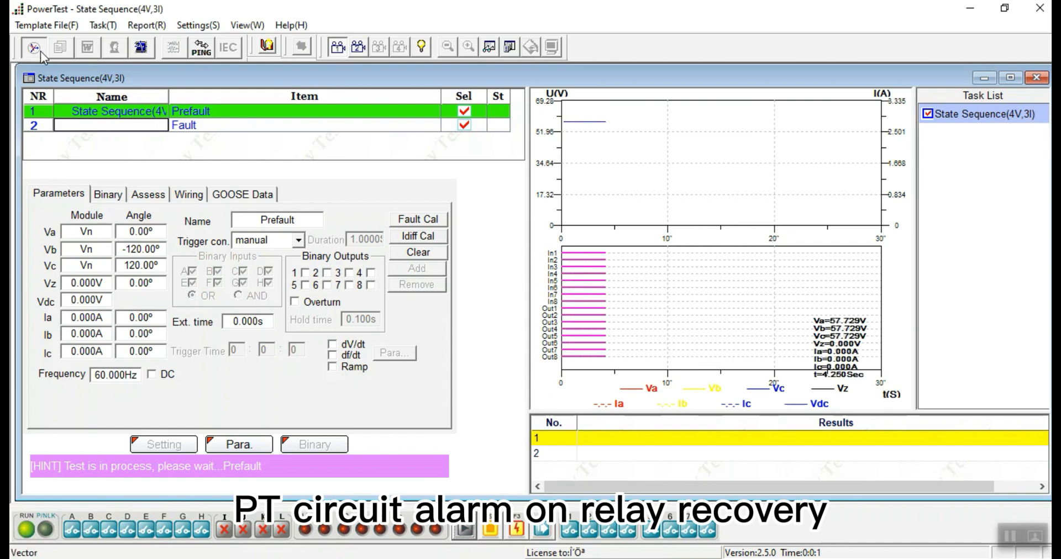
click(34, 48)
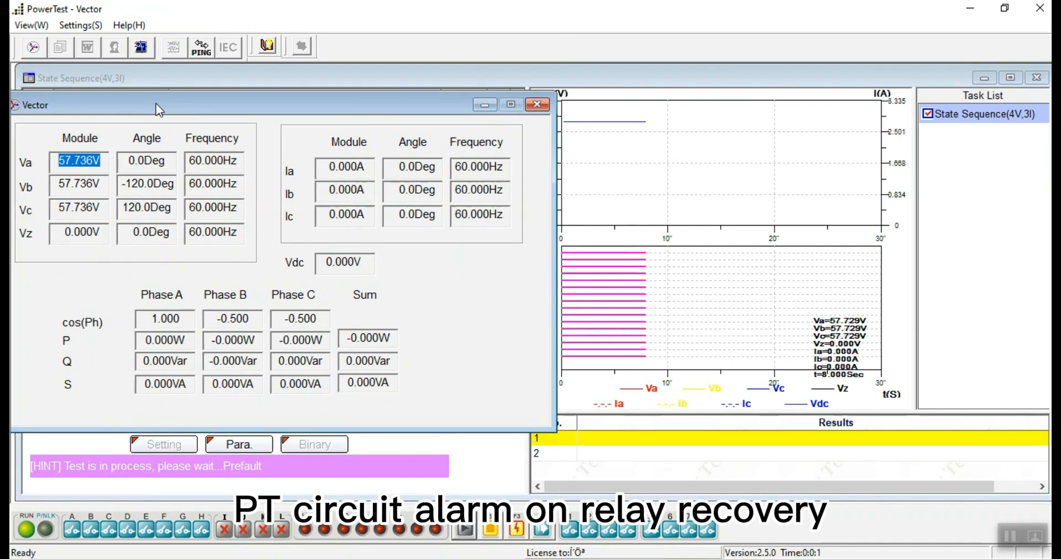
click(517, 531)
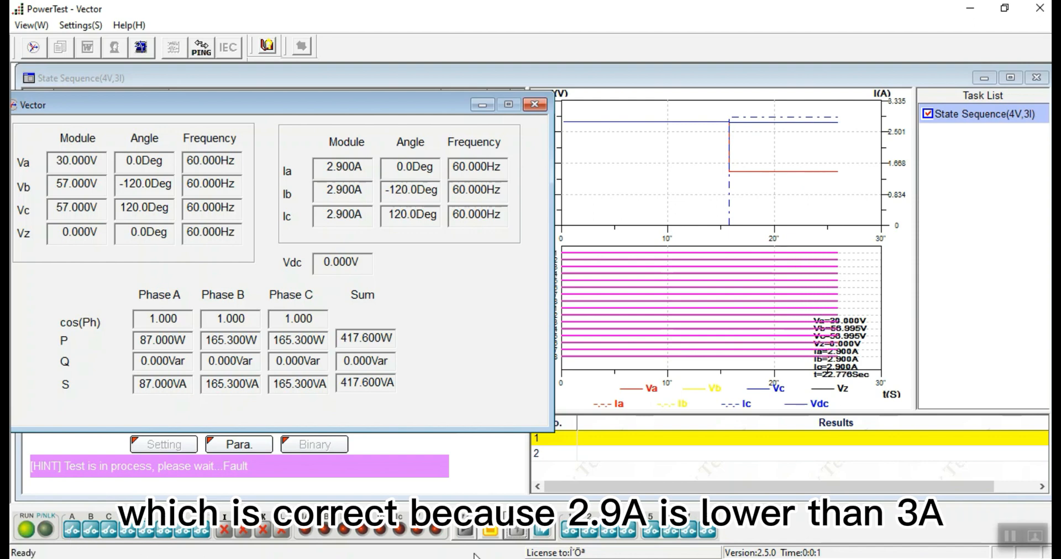
click(491, 535)
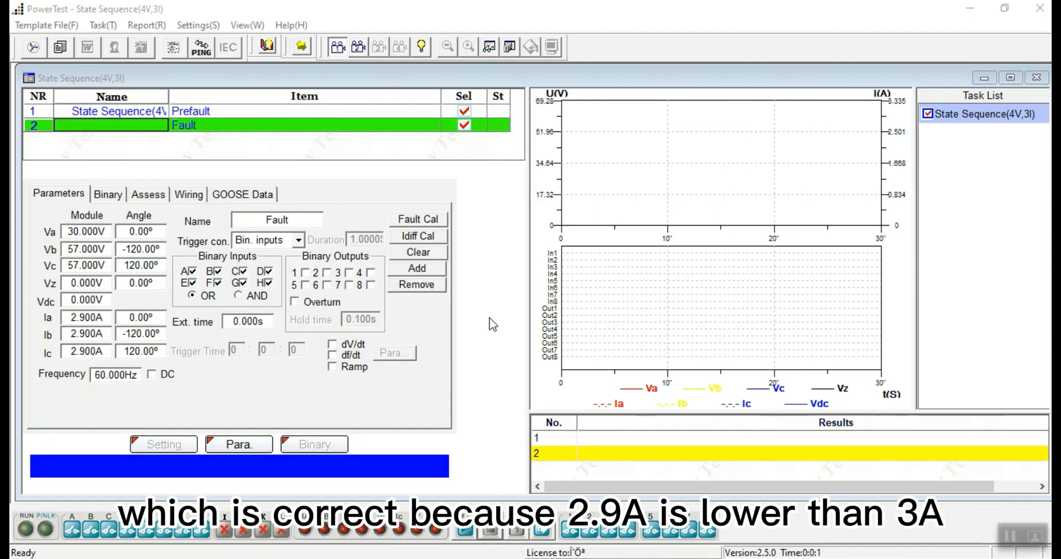
Set the Fault state's Ia to 3.1 A and run the test through a manual trigger of the Fault state.
drag(108, 317, 34, 315)
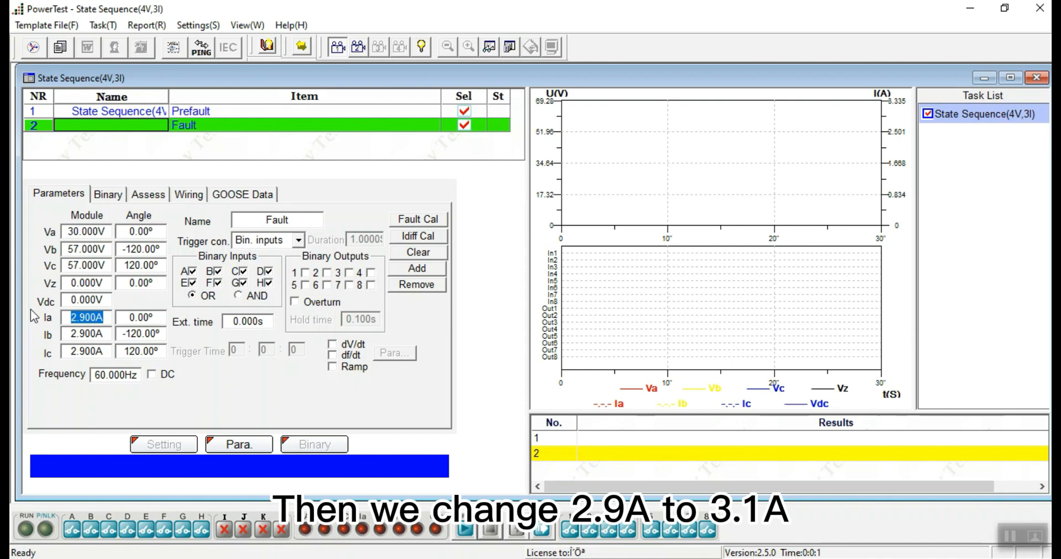
text(3.100A)
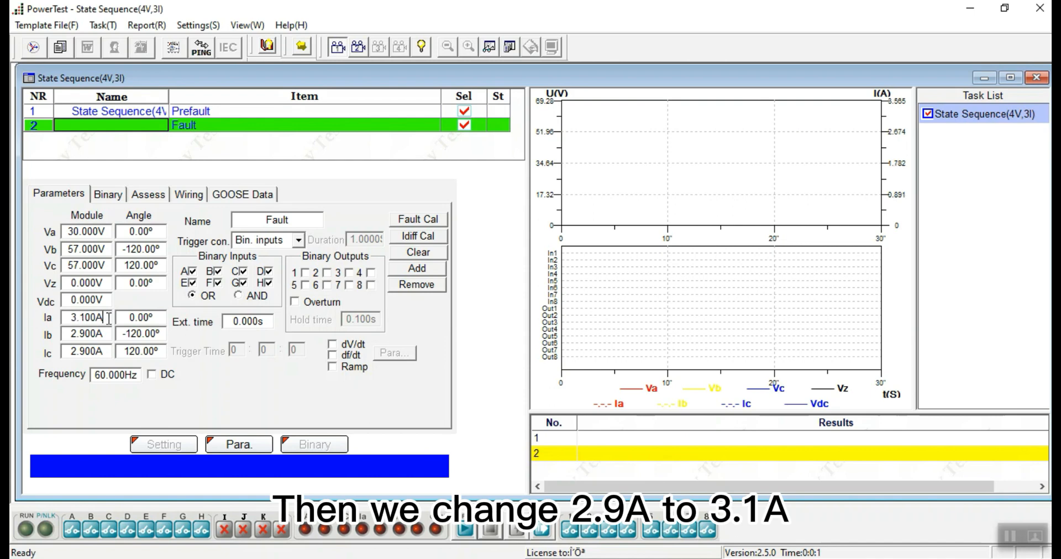
right_click(108, 318)
click(466, 533)
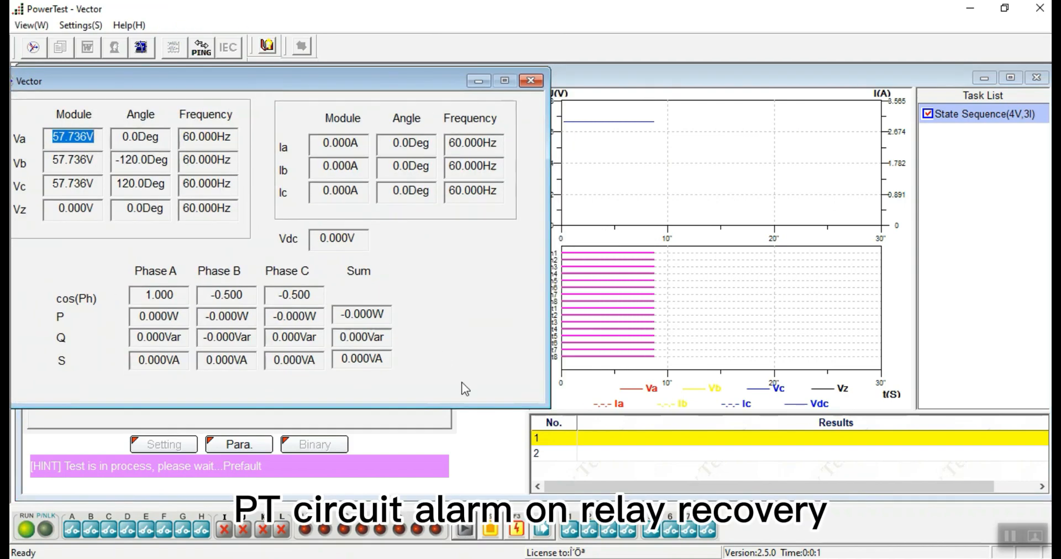
click(526, 532)
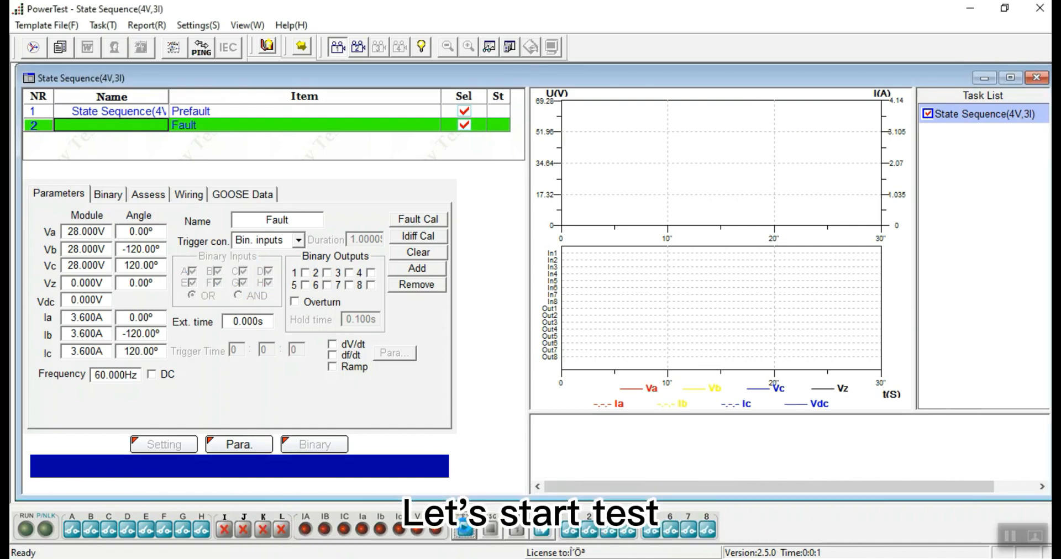
Run the test with all three Fault phases at 28 V and 3.6 A, and manually trigger the Fault state.
key(F2)
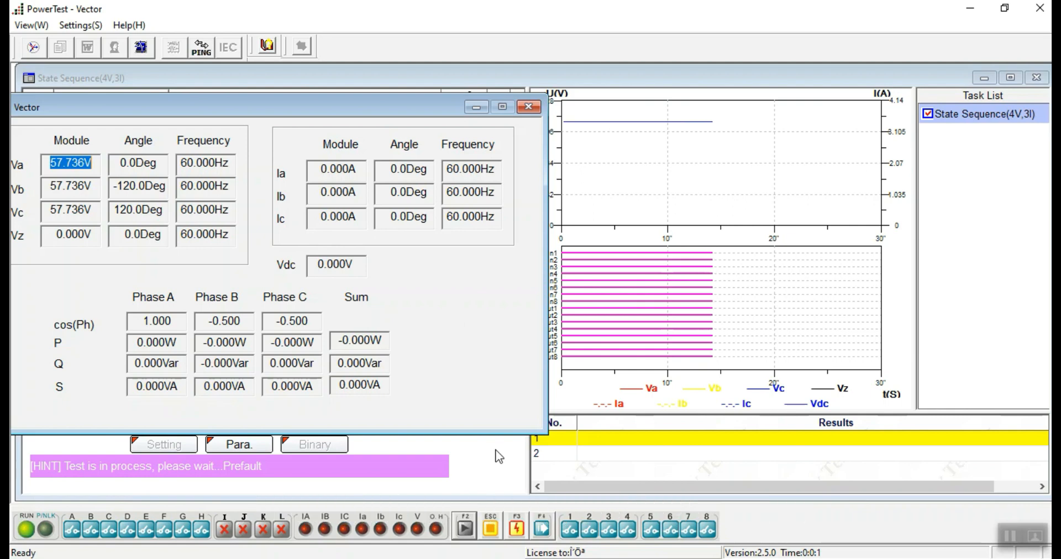
click(518, 531)
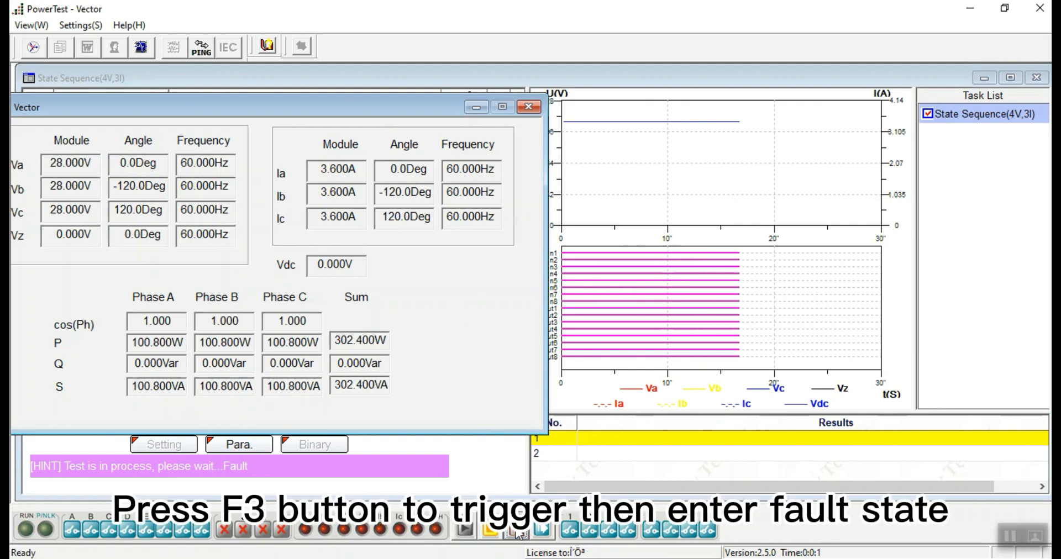